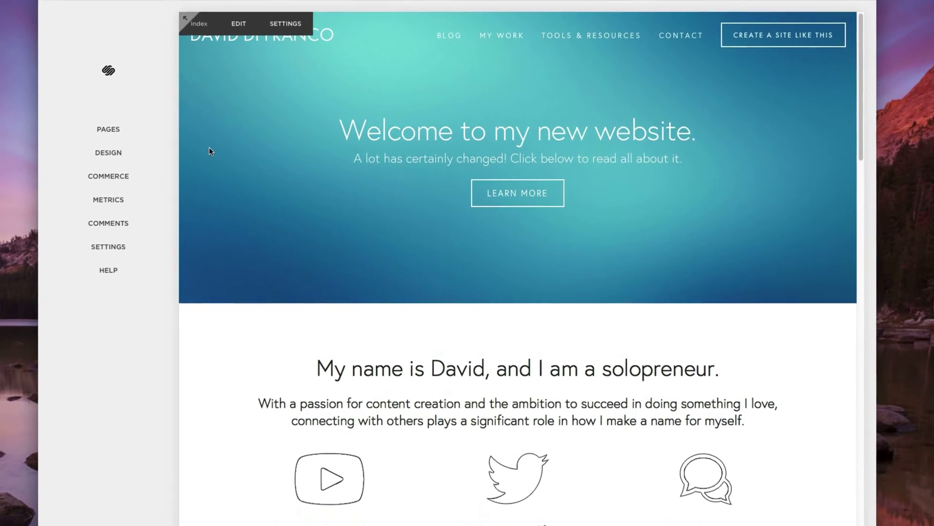
Step: Add a blank page titled 'Video Gallery' under the Not Linked pages
left_click(149, 134)
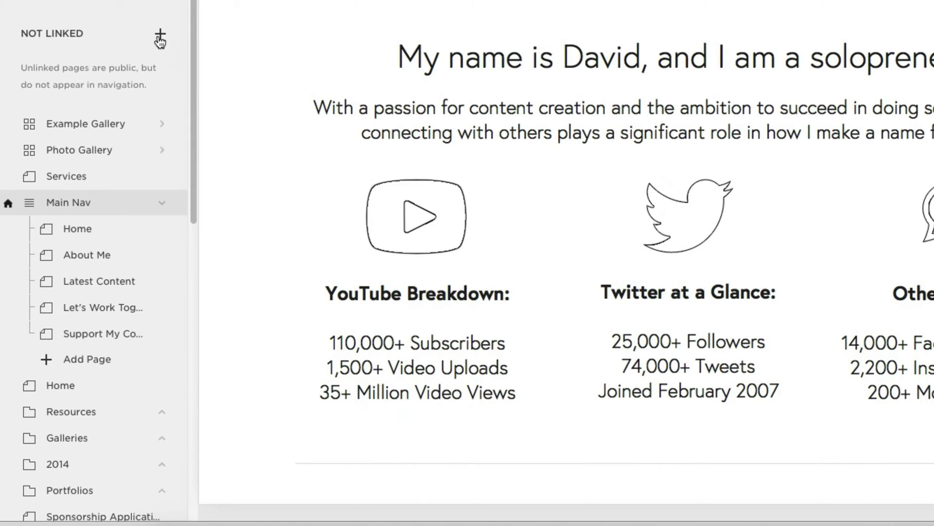
left_click(160, 38)
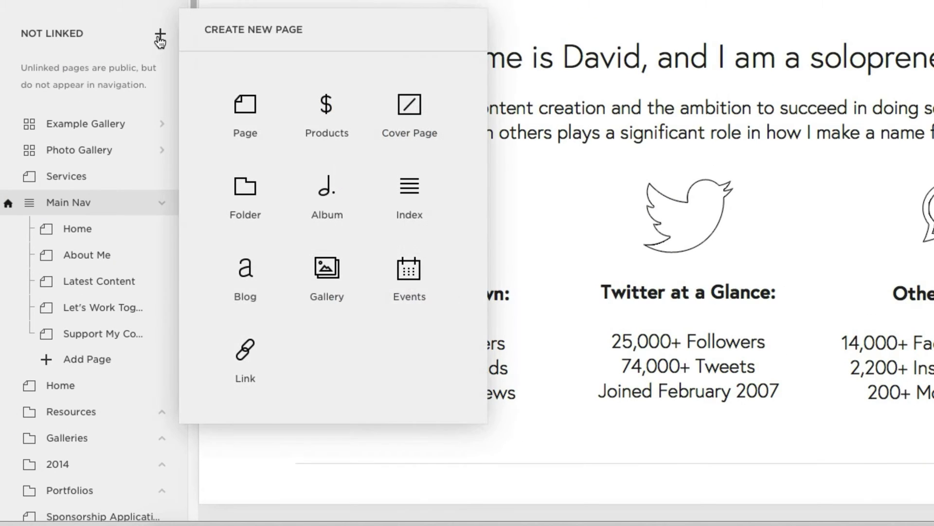
left_click(236, 112)
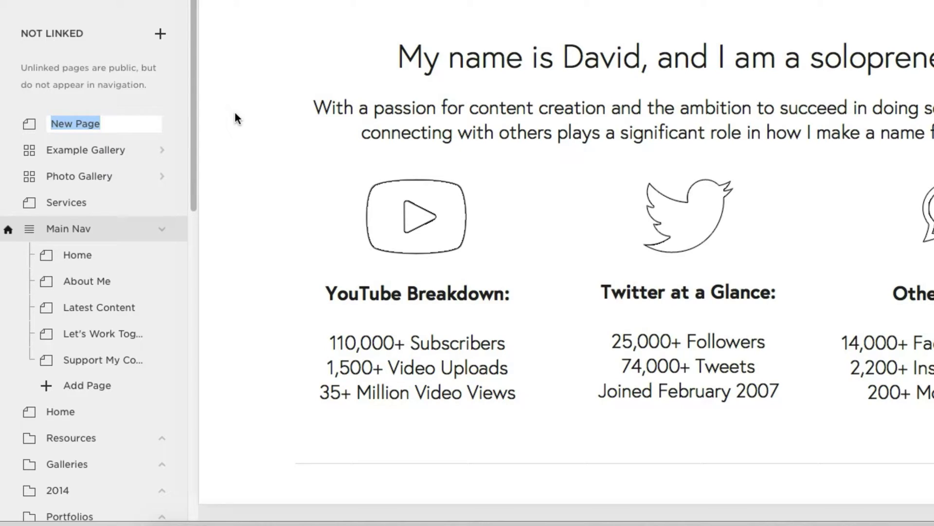
type("Video")
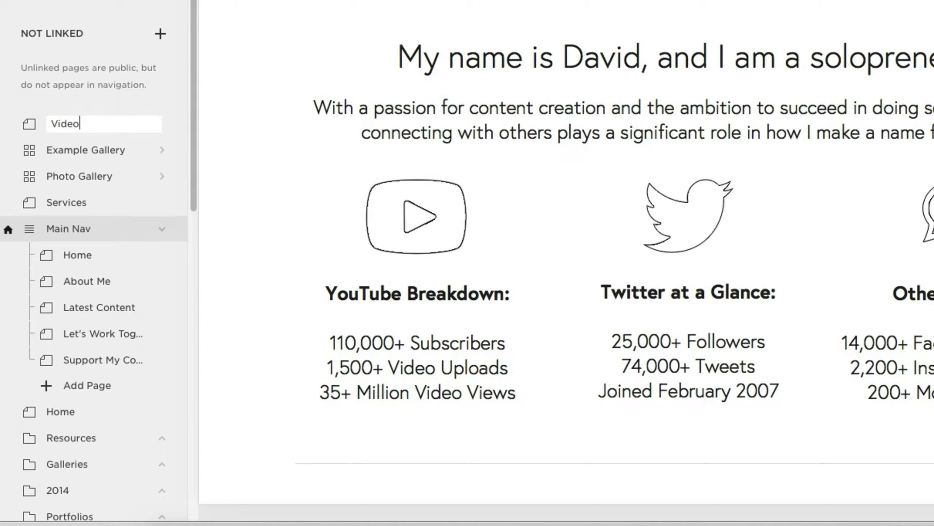
type(" Gallery")
key("Return")
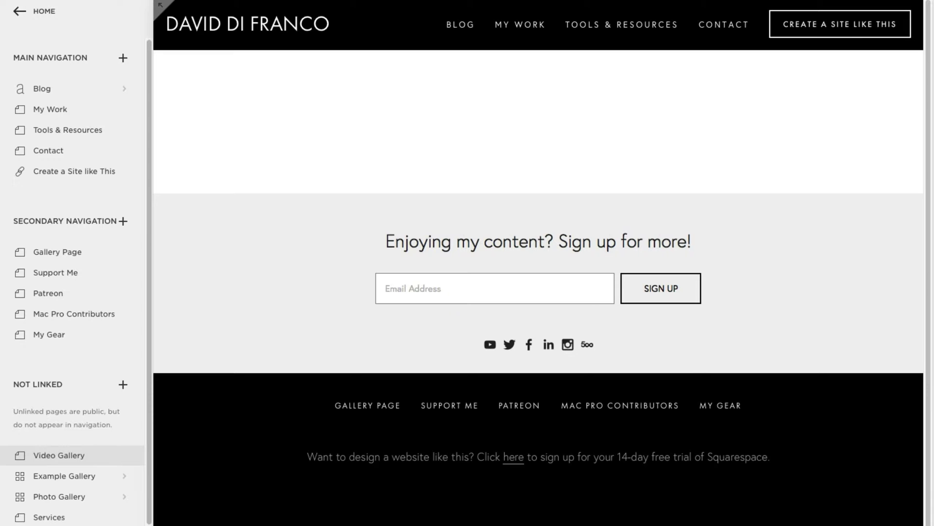
Step: Insert an empty Video block on the Video Gallery page, bringing up its Edit Video settings
mouse_move(408, 213)
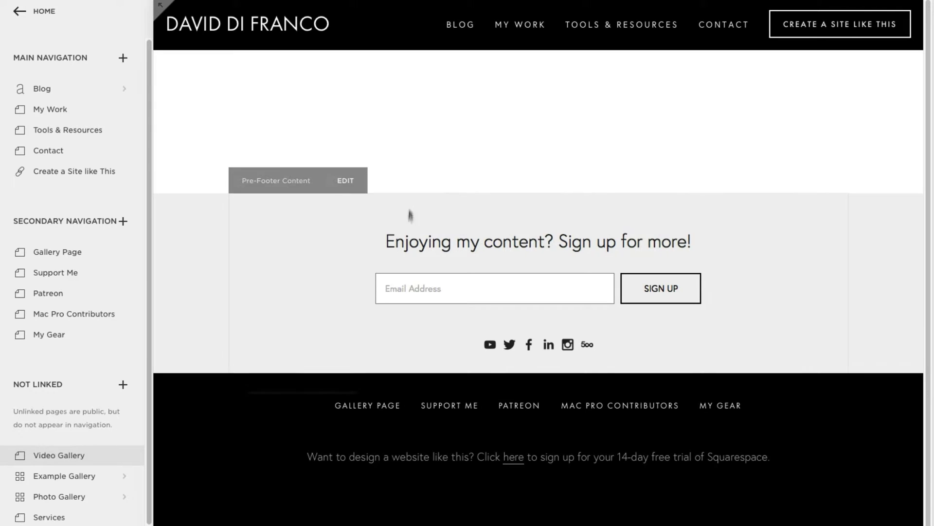
left_click(344, 97)
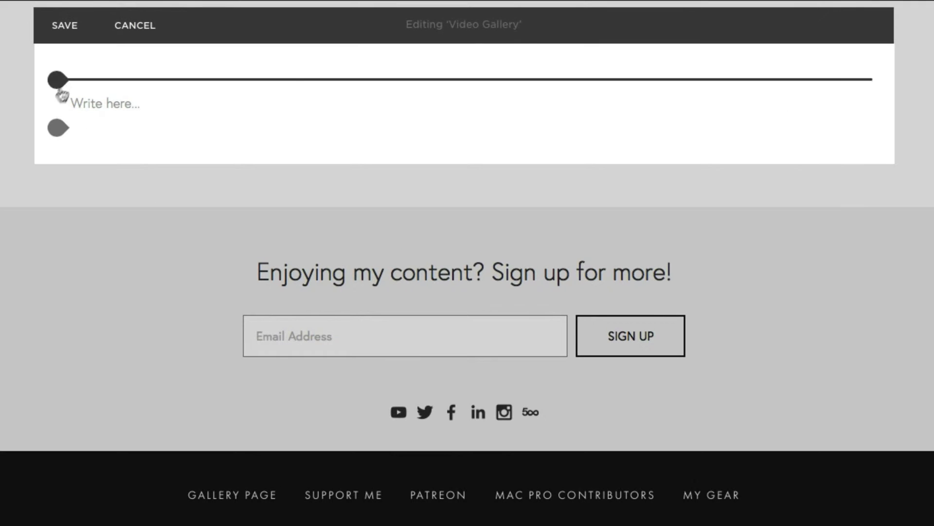
left_click(58, 128)
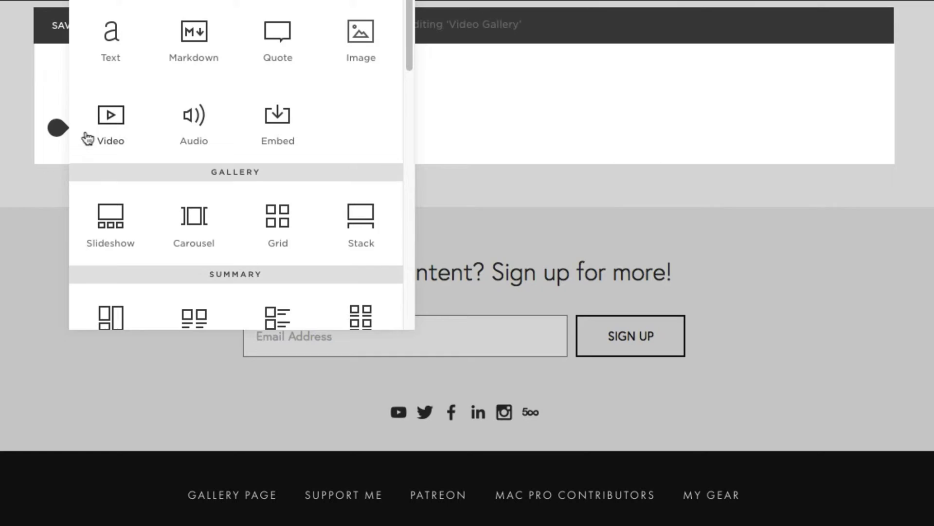
left_click(103, 137)
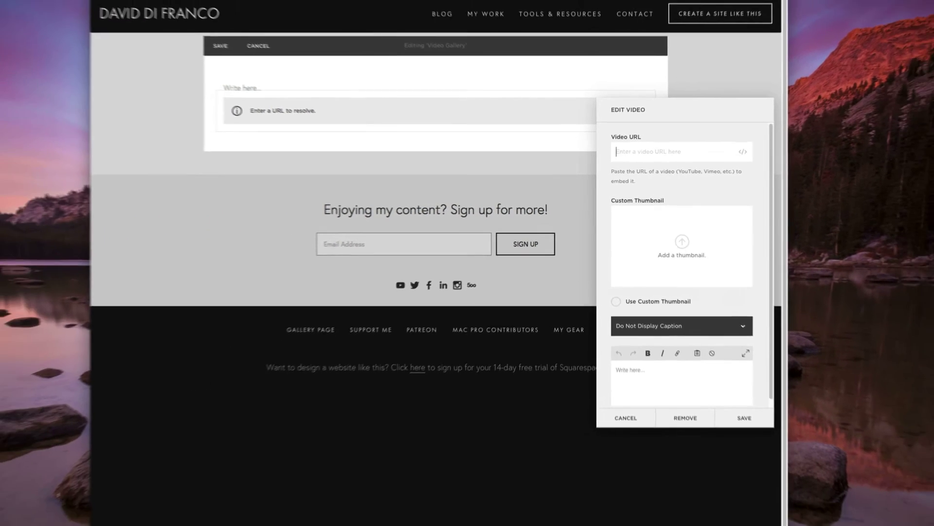
Step: Copy the link of the 'Villager Amiibo Get!' video from the YouTube Creator Studio list
left_click(475, 1)
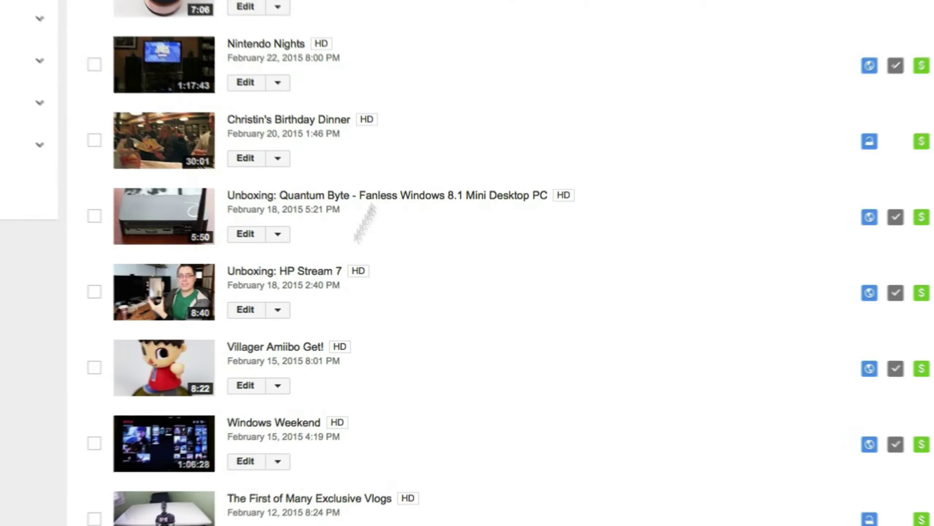
right_click(268, 346)
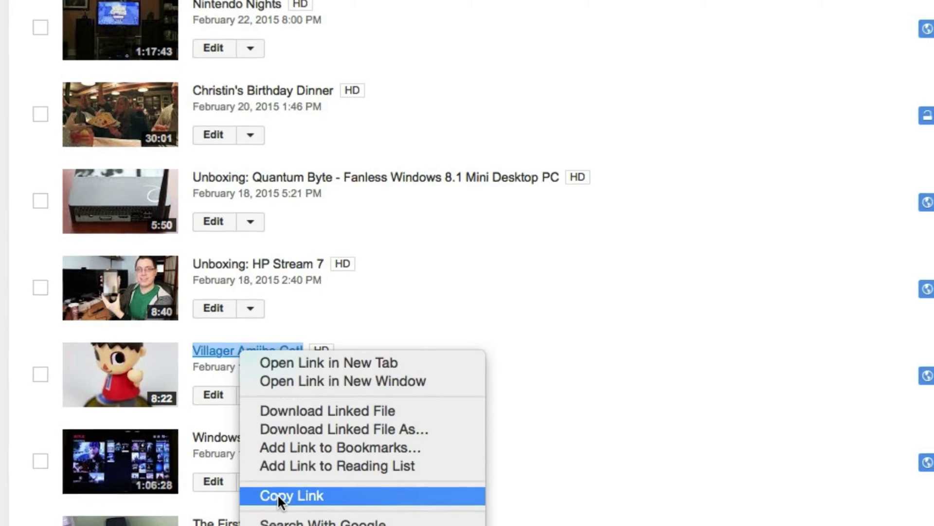
left_click(277, 494)
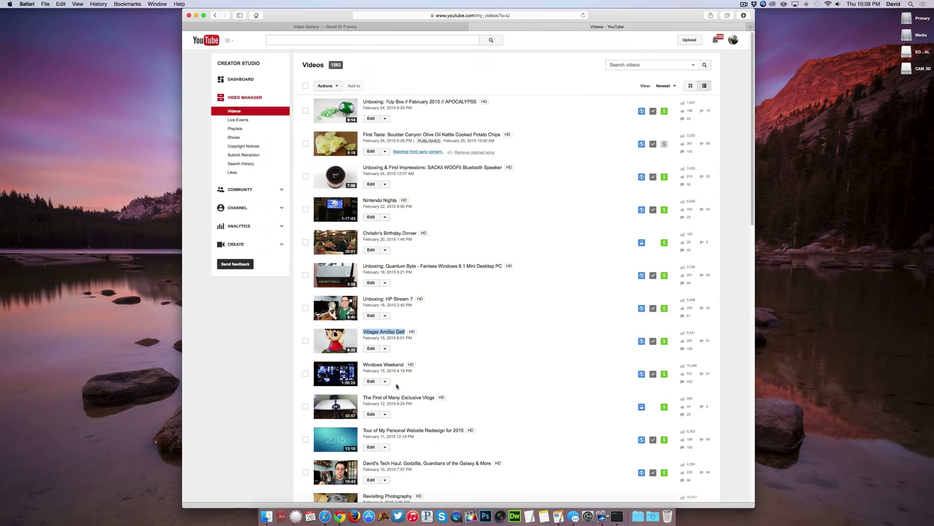
Step: Paste the Villager Amiibo Get! link as the video URL, enable Use Custom Thumbnail, and save
left_click(348, 28)
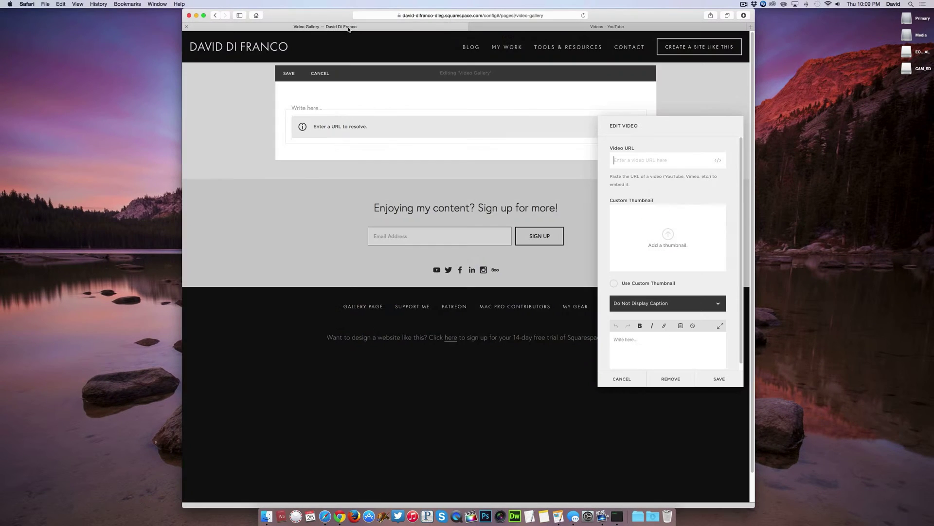
key("super+v")
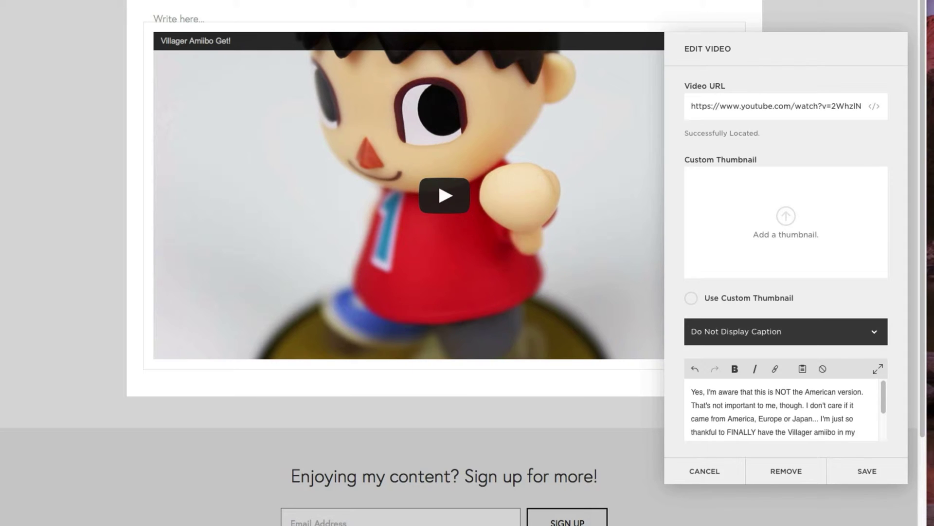
left_click(690, 299)
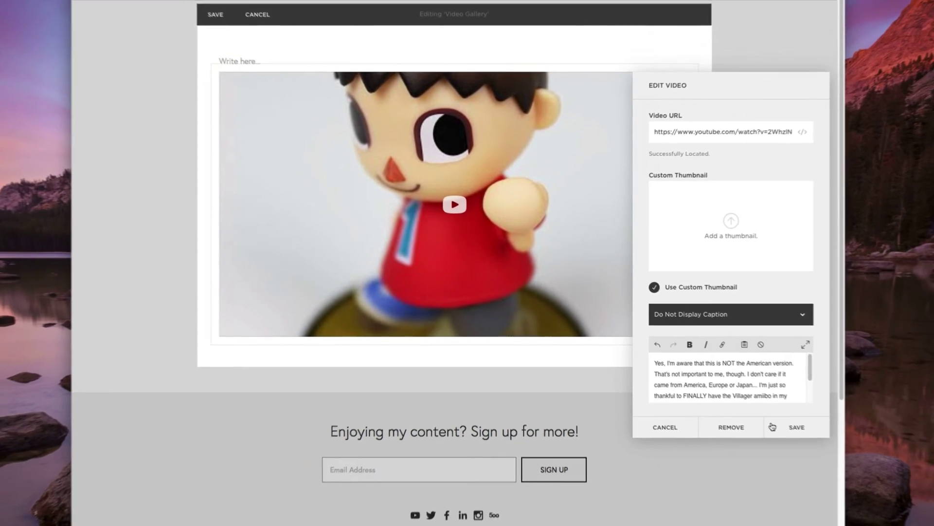
left_click(838, 471)
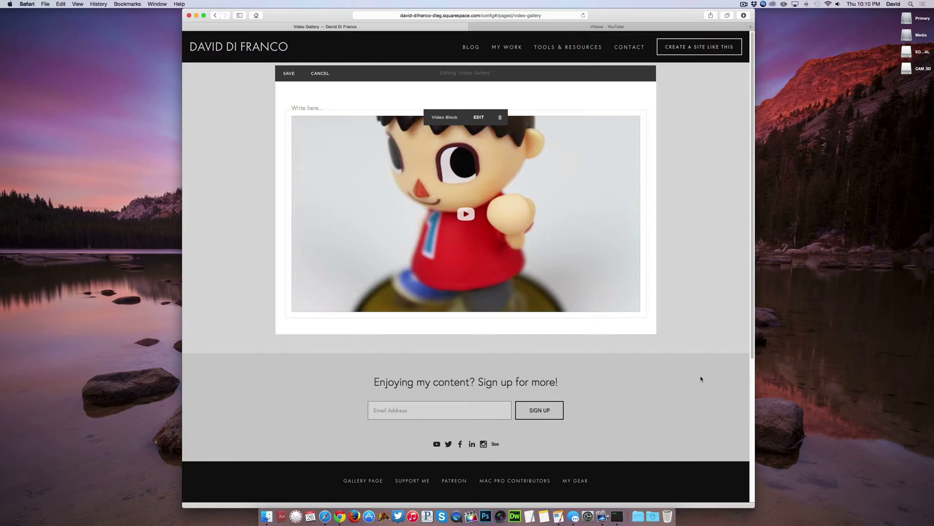
Step: Copy the '#CES2015: From the Perspective of a Newbie' link from YouTube and return to the editor
left_click(619, 27)
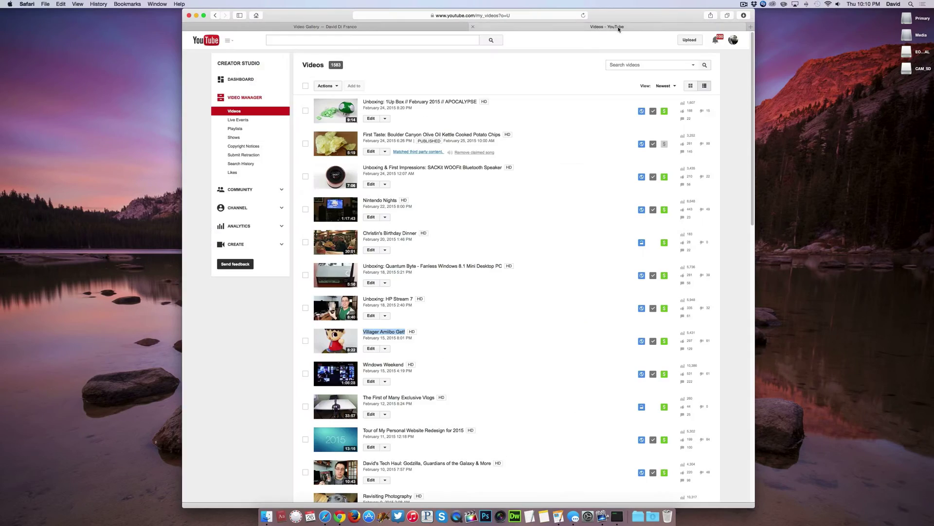
scroll(443, 297, "down", 5)
scroll(426, 214, "down", 4)
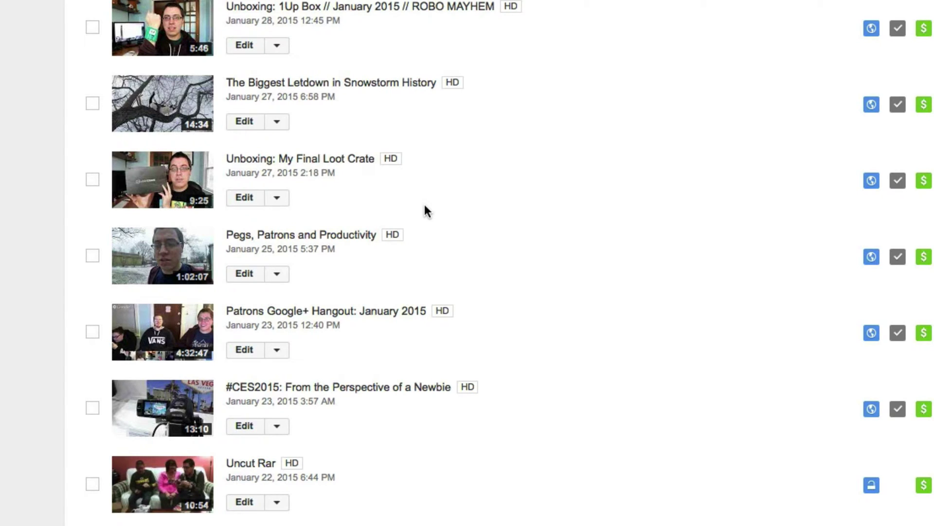
right_click(293, 387)
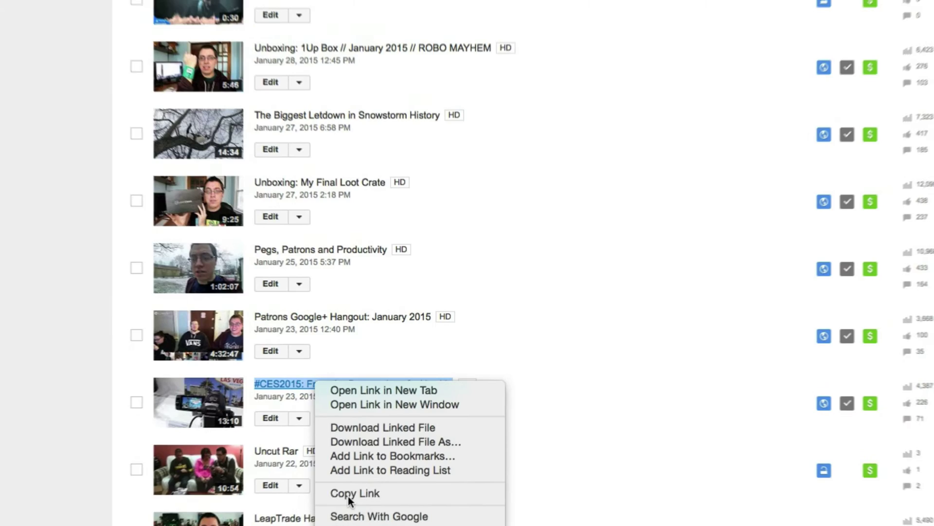
left_click(340, 511)
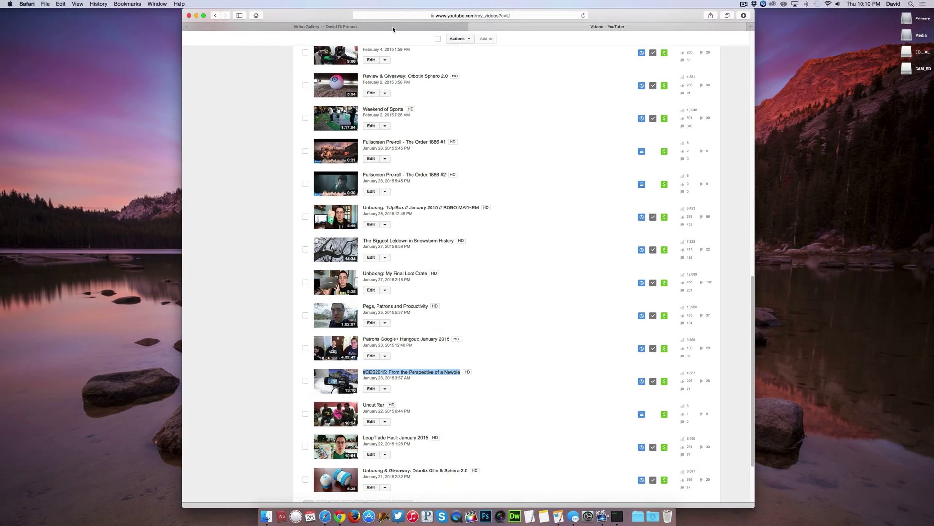
left_click(392, 26)
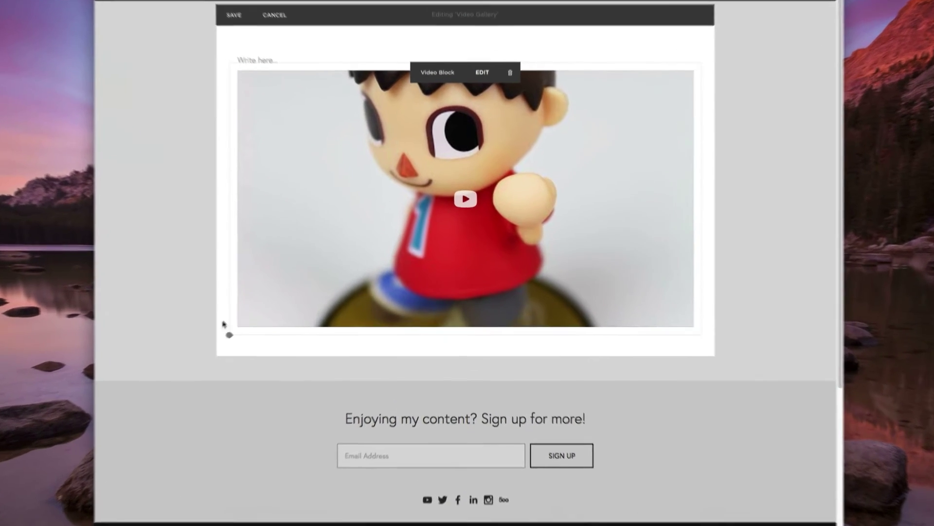
Step: Add a Video block below the first holding the #CES2015 link, with custom thumbnail on, and save
mouse_move(285, 319)
left_click(147, 361)
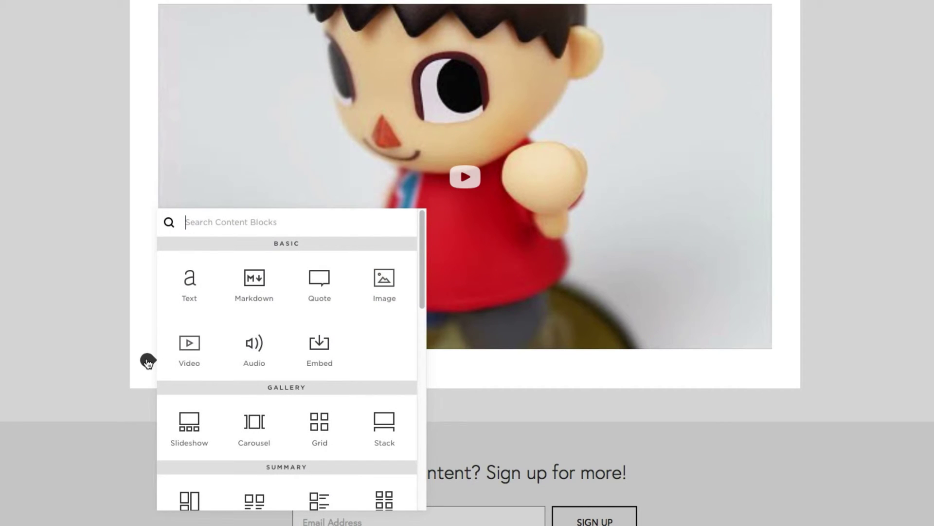
left_click(176, 359)
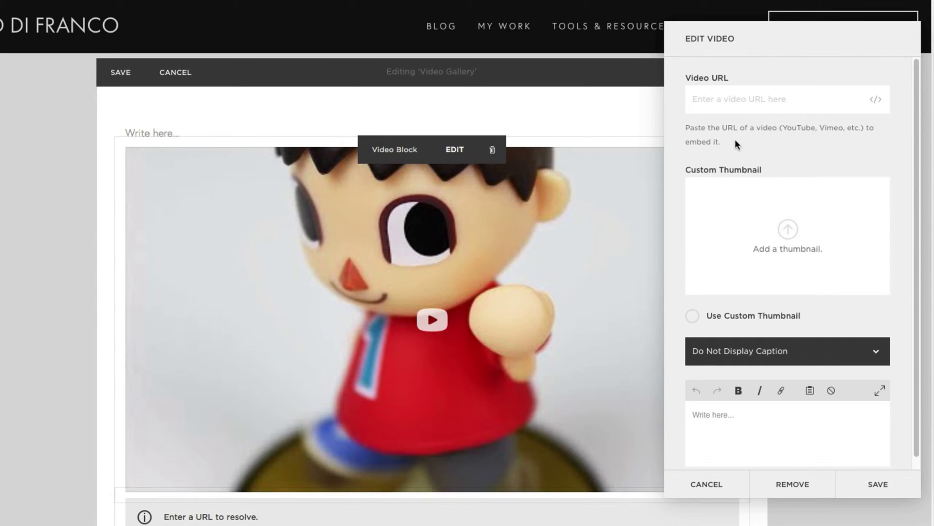
key("ctrl+v")
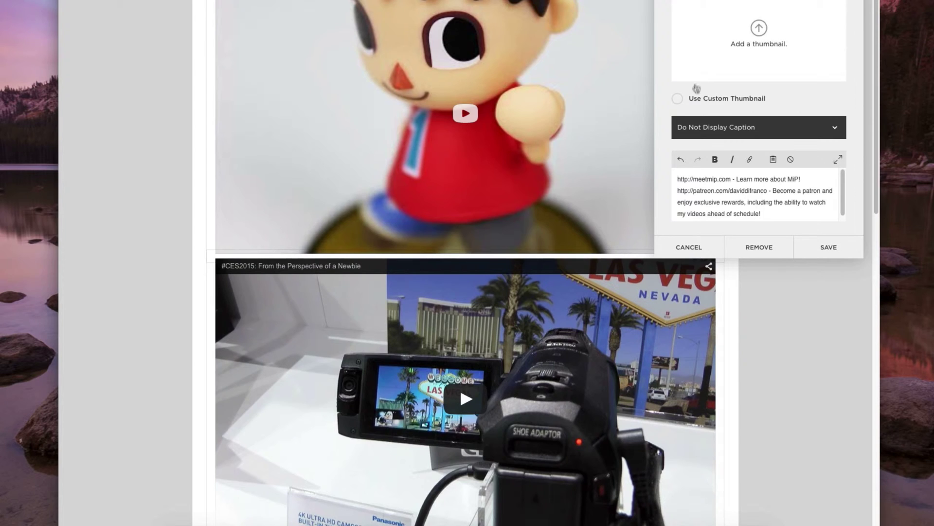
left_click(695, 99)
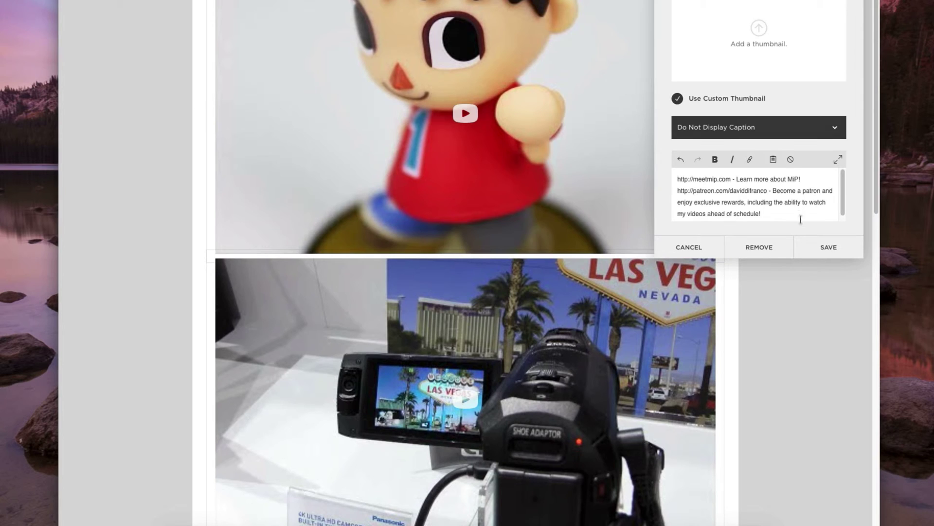
left_click(804, 244)
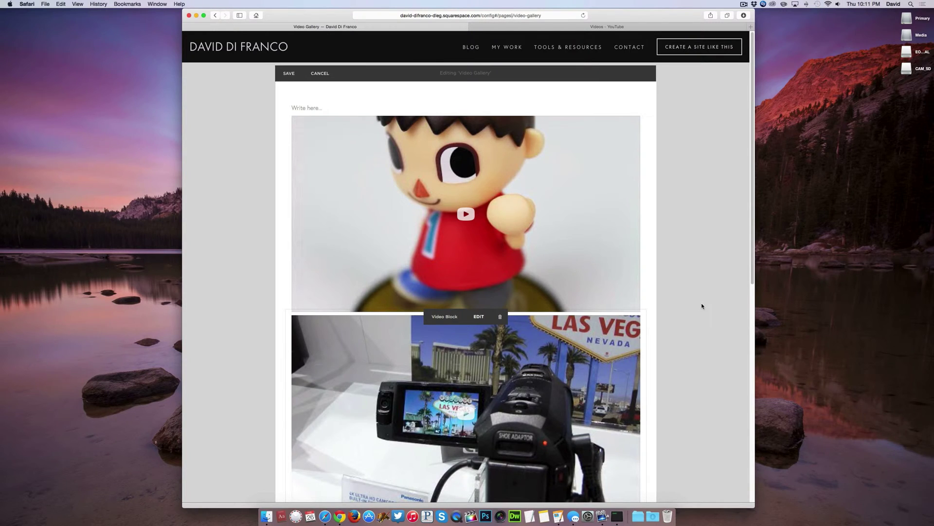
Step: Drag the #CES2015 video block beside Villager Amiibo Get! to form a two-column row
left_click_drag(540, 345, 581, 219)
left_click_drag(578, 218, 577, 217)
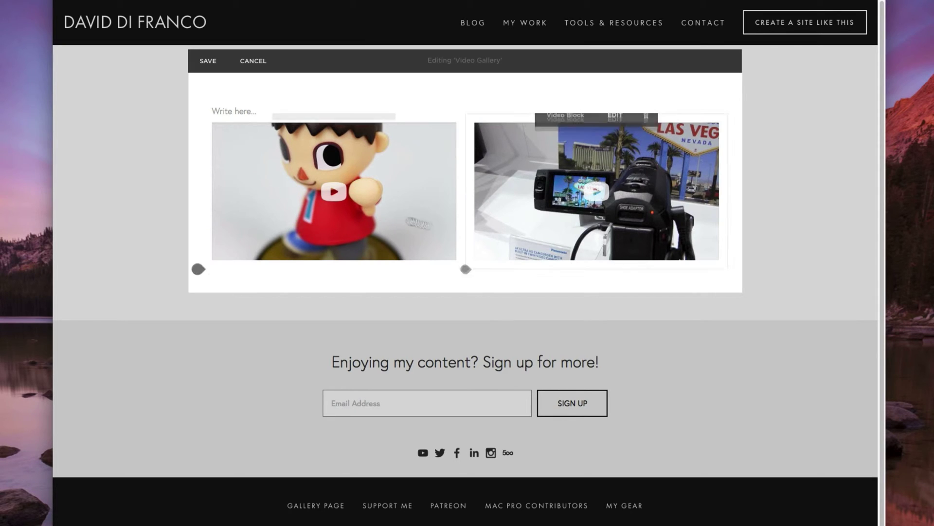
Step: Save the page, preview it full-size, and play then pause both videos to test them
left_click(209, 61)
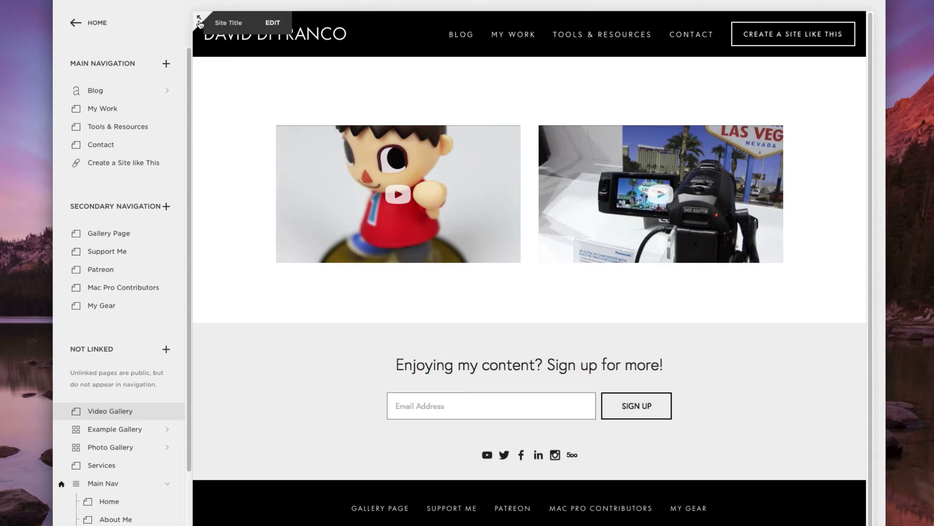
left_click(205, 17)
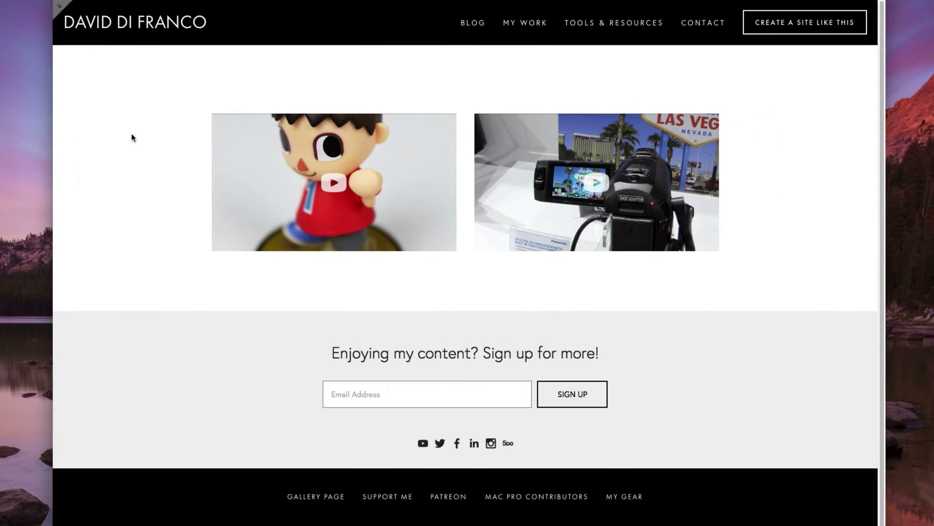
left_click(326, 183)
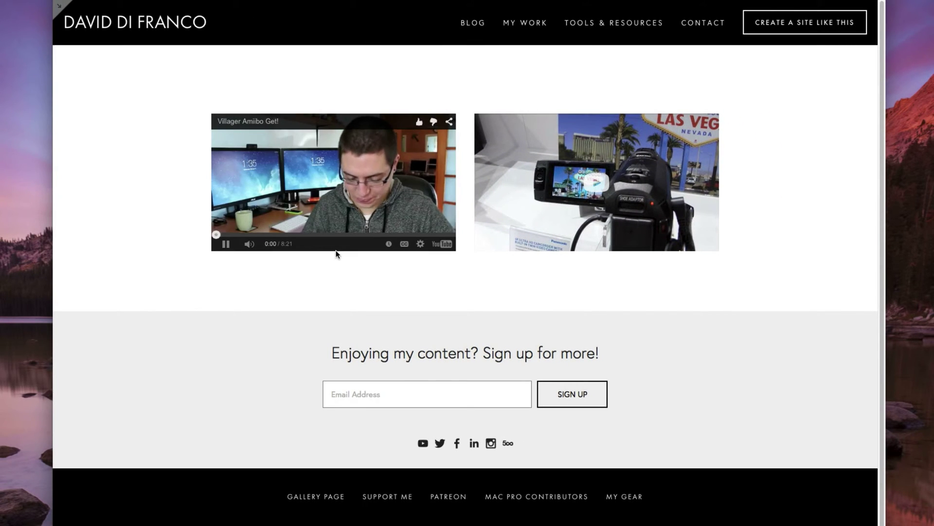
left_click(226, 245)
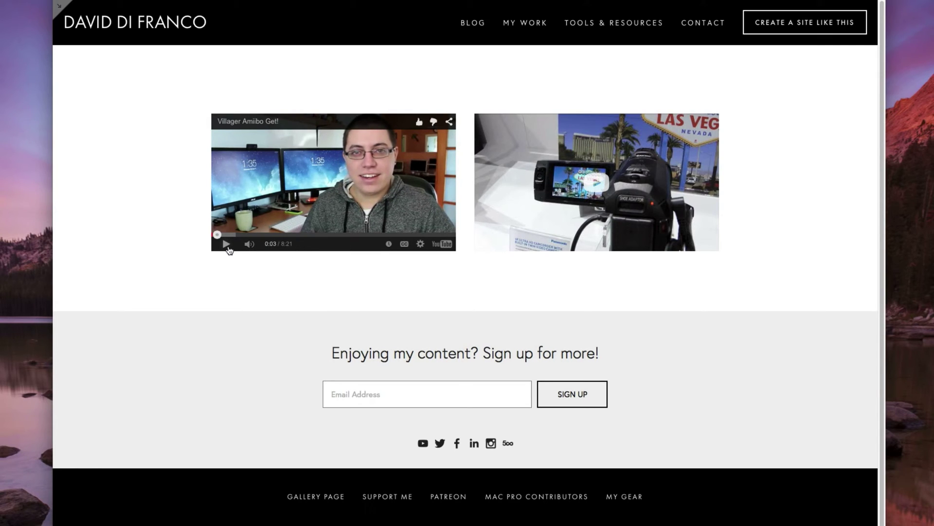
left_click(589, 190)
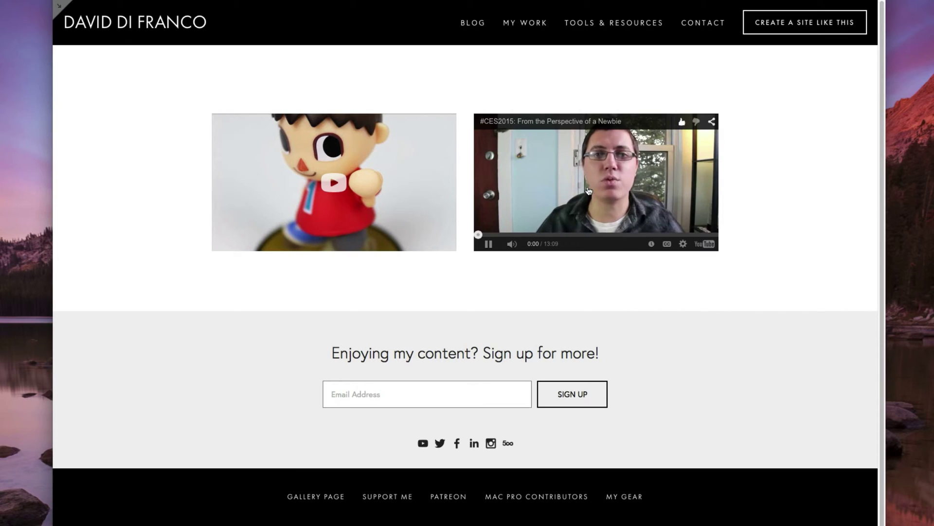
left_click(489, 244)
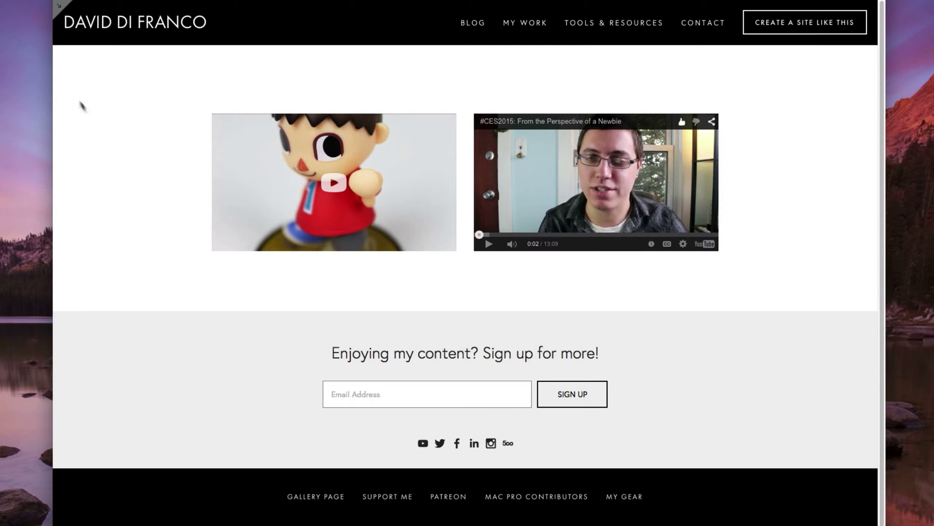
Step: Reopen the sidebar, enter edit mode, and insert a new Video block below the Villager video
left_click(59, 9)
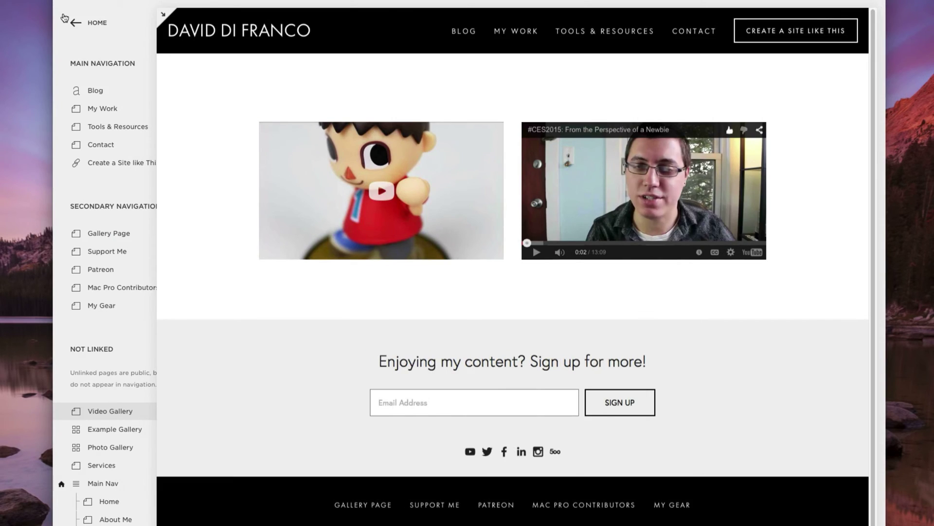
left_click(360, 107)
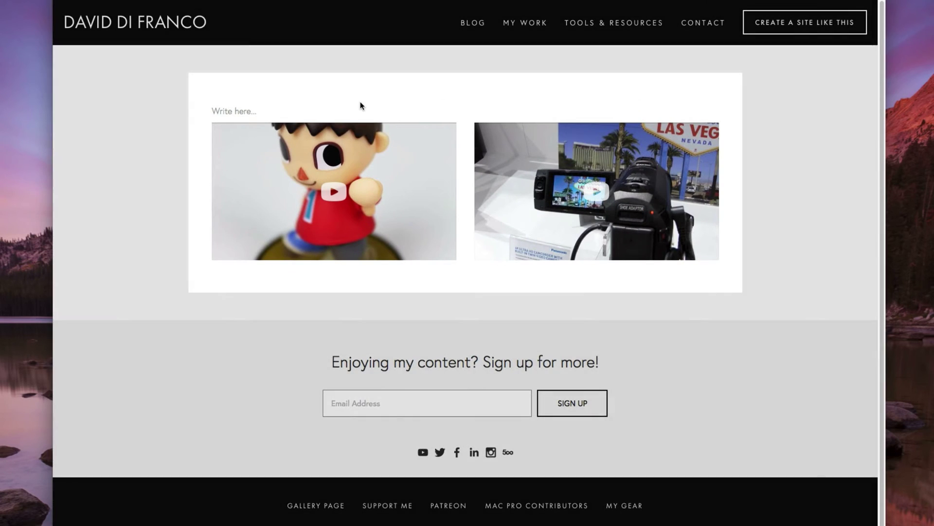
mouse_move(250, 213)
left_click(203, 269)
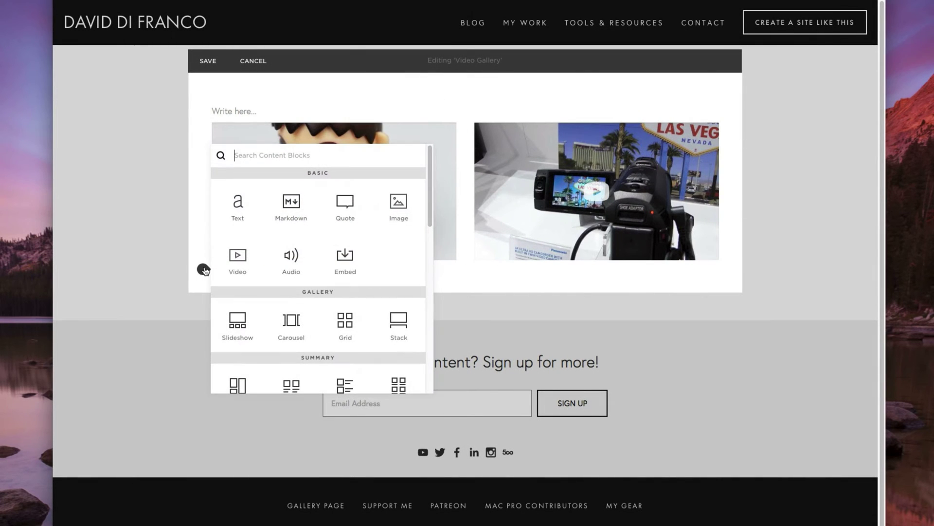
left_click(238, 258)
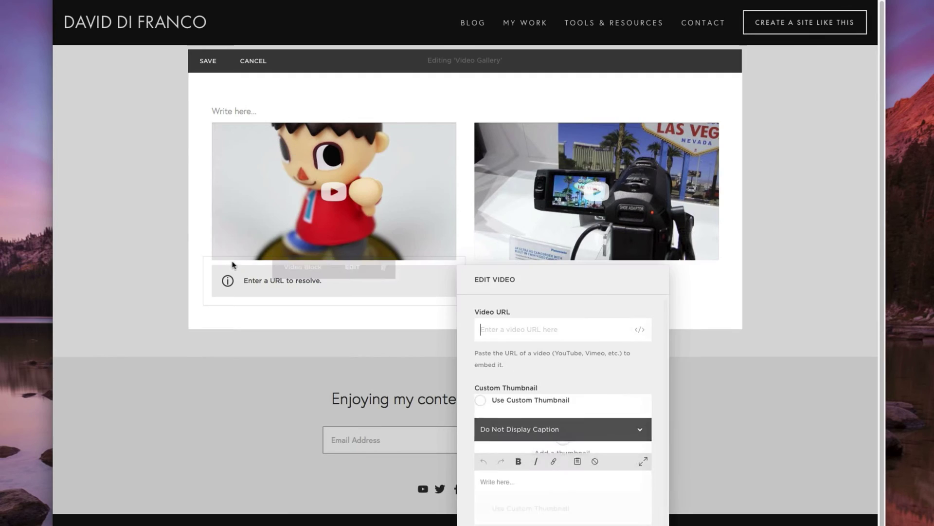
Step: Embed the 'LeapTrade Haul: January 2015' YouTube link in the new block with custom thumbnail enabled
left_click(597, 6)
scroll(469, 330, "down", 3)
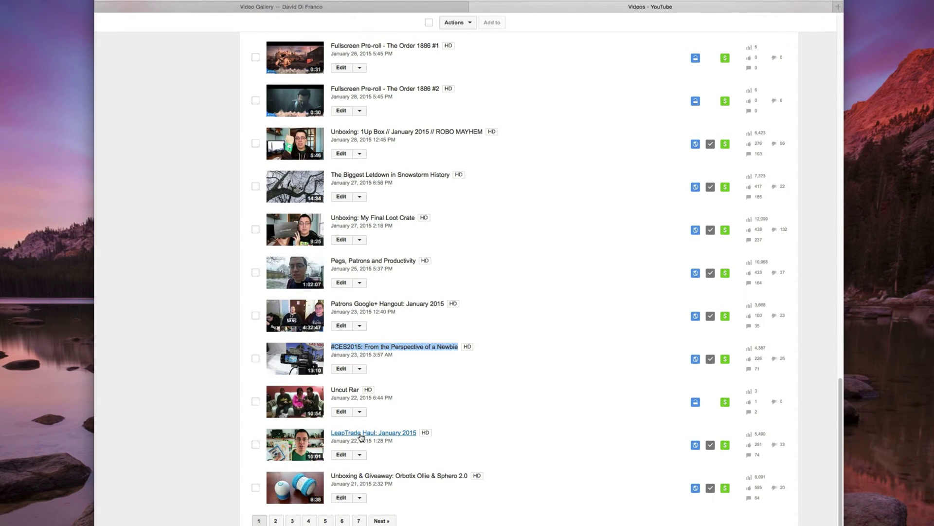
right_click(360, 436)
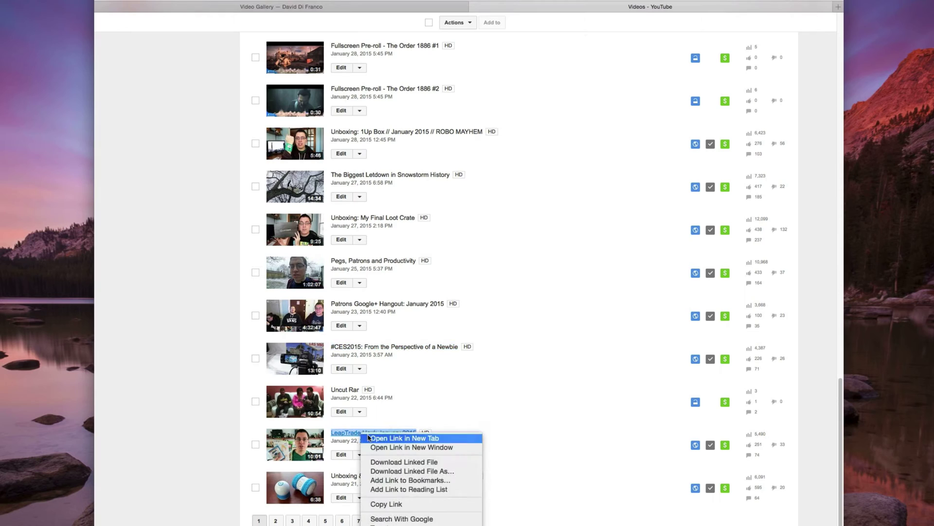
left_click(375, 504)
key("ctrl+shift+Tab")
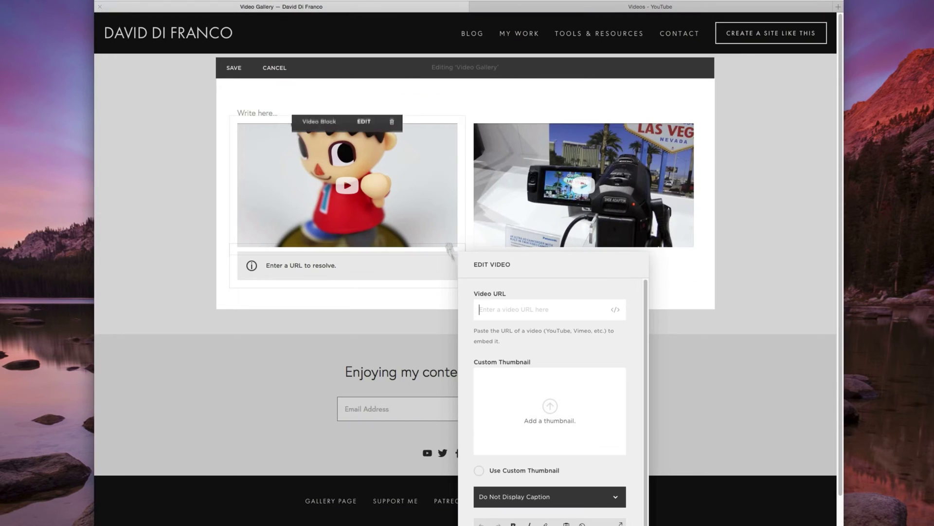
key("super+v")
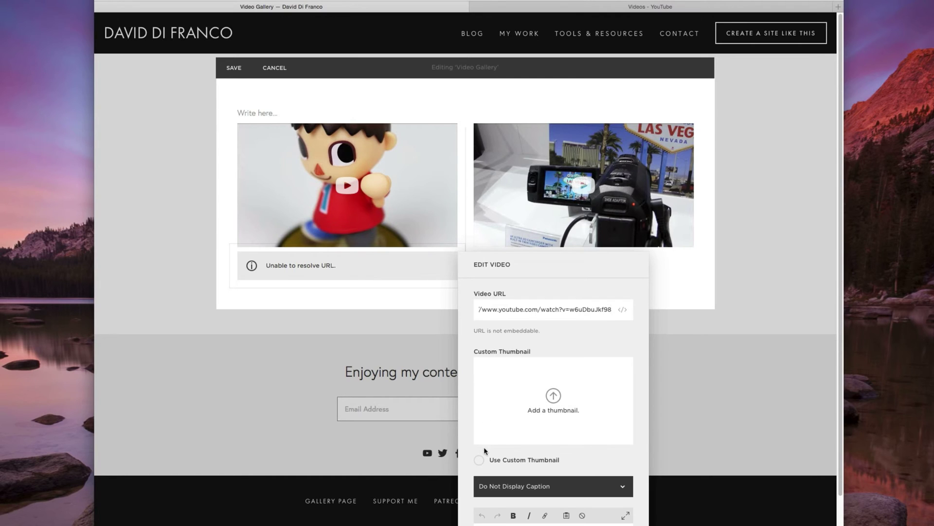
left_click(479, 460)
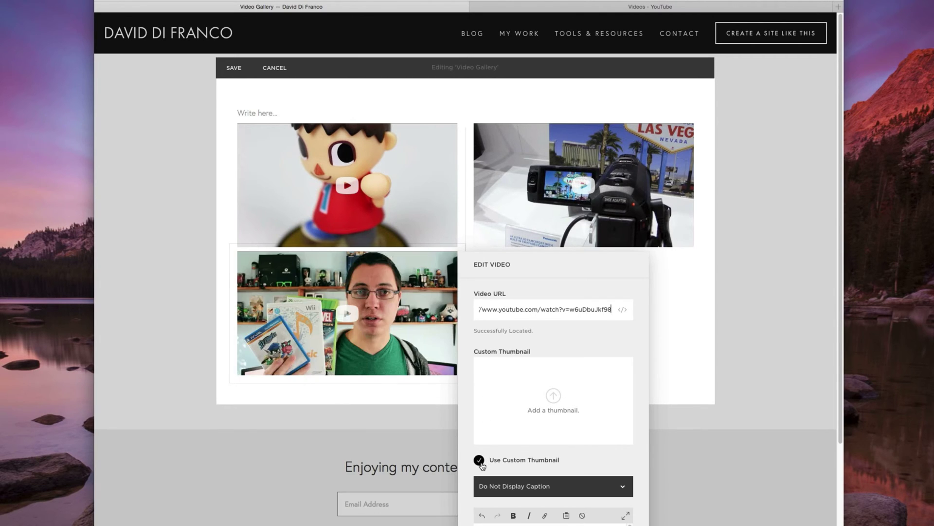
key("Escape")
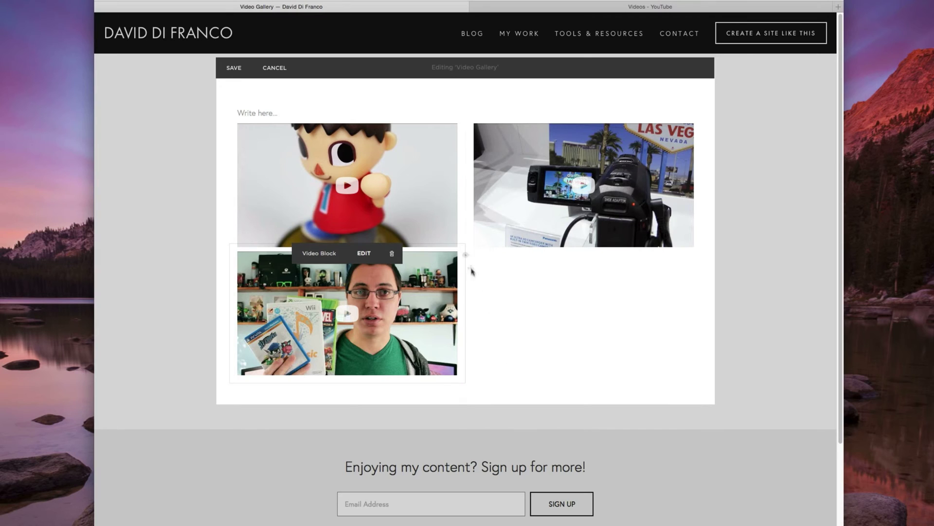
left_click(466, 255)
Step: Add a fourth Video block with the 'Last Days of Summer' link from YouTube page 6, custom thumbnail on
left_click(498, 250)
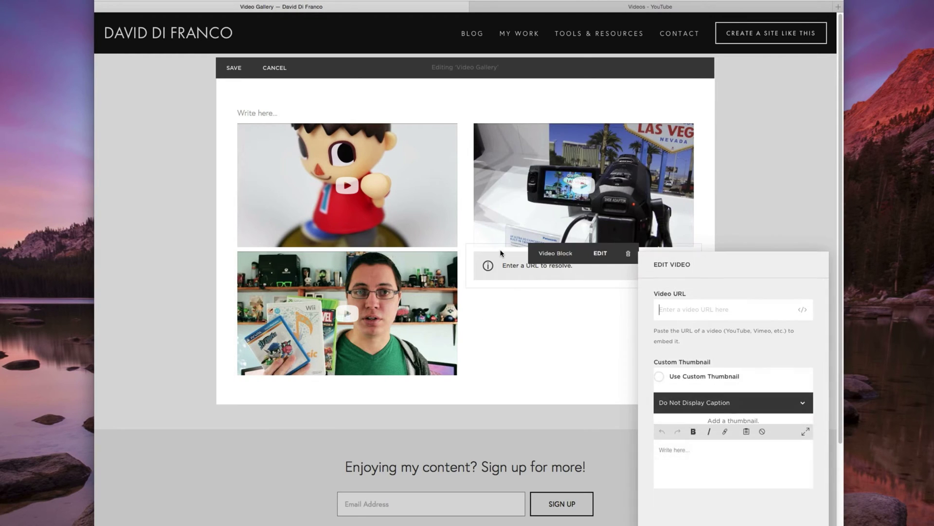
left_click(587, 7)
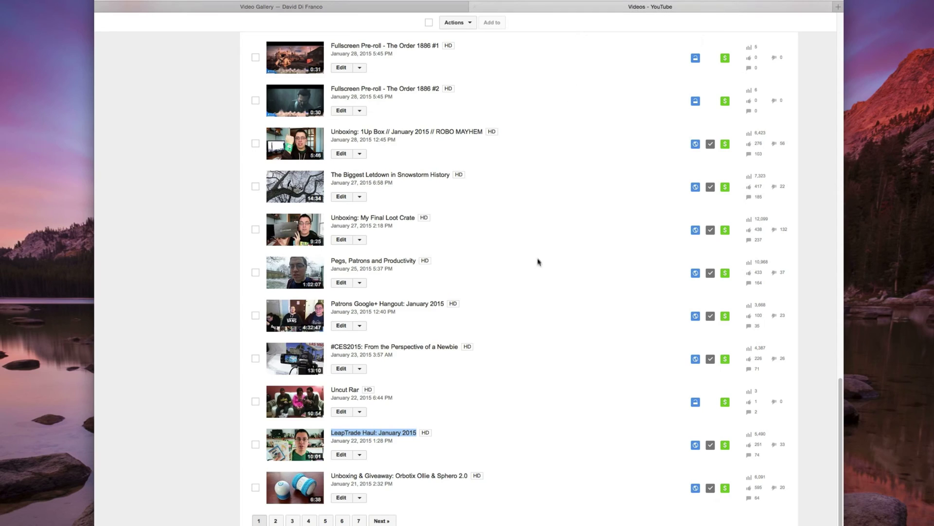
left_click(343, 520)
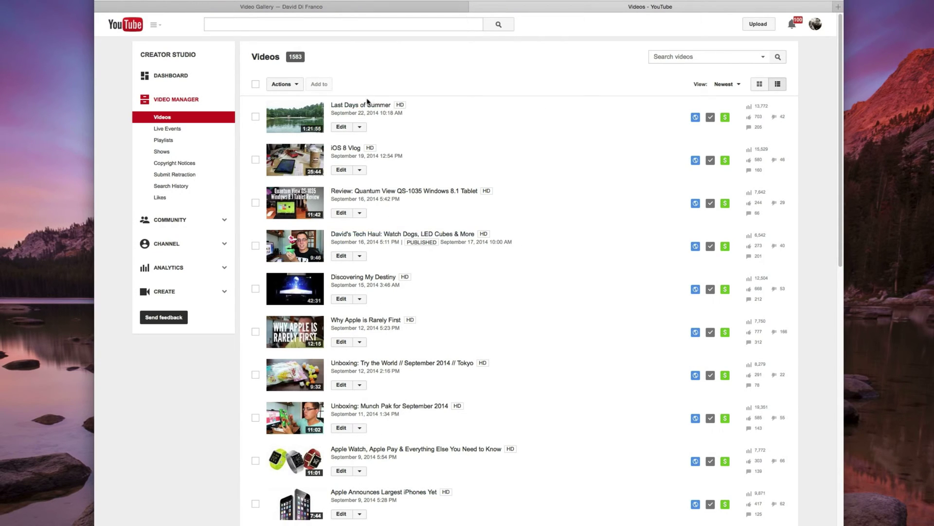
right_click(366, 104)
left_click(394, 172)
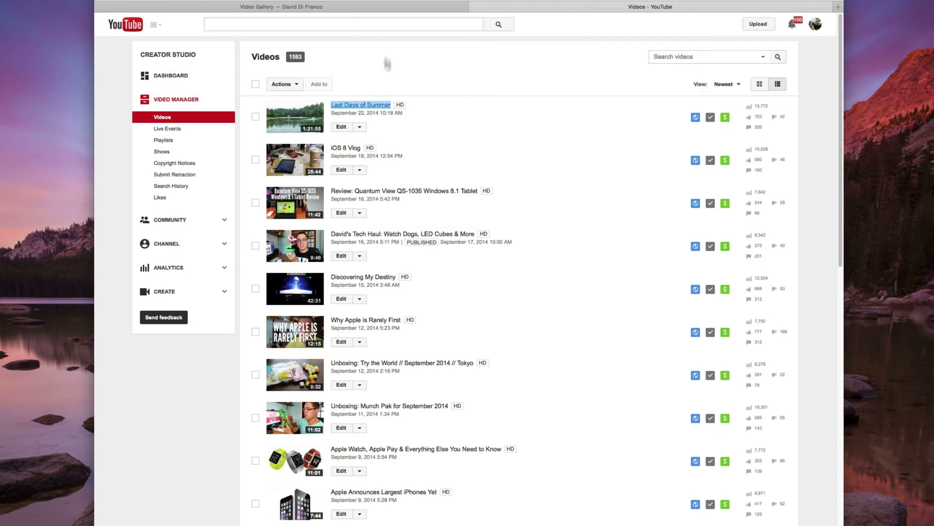
left_click(375, 6)
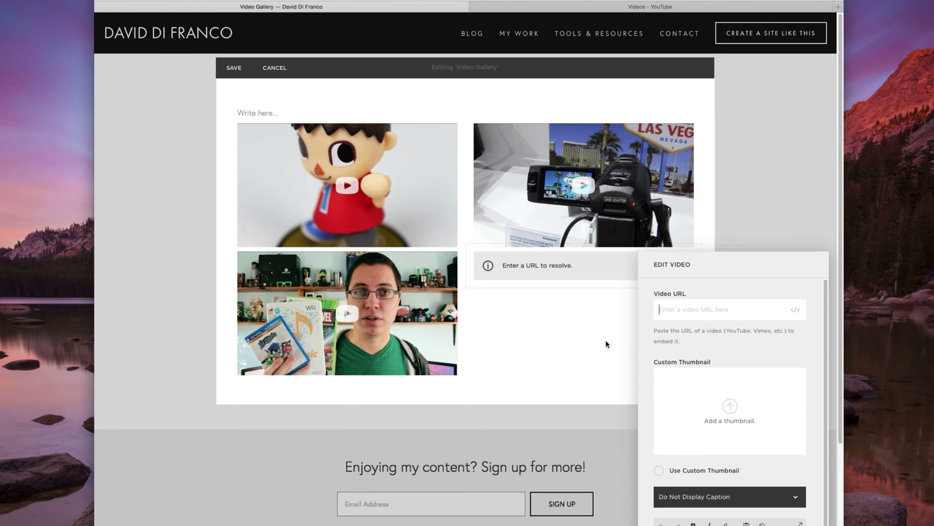
key("super+v")
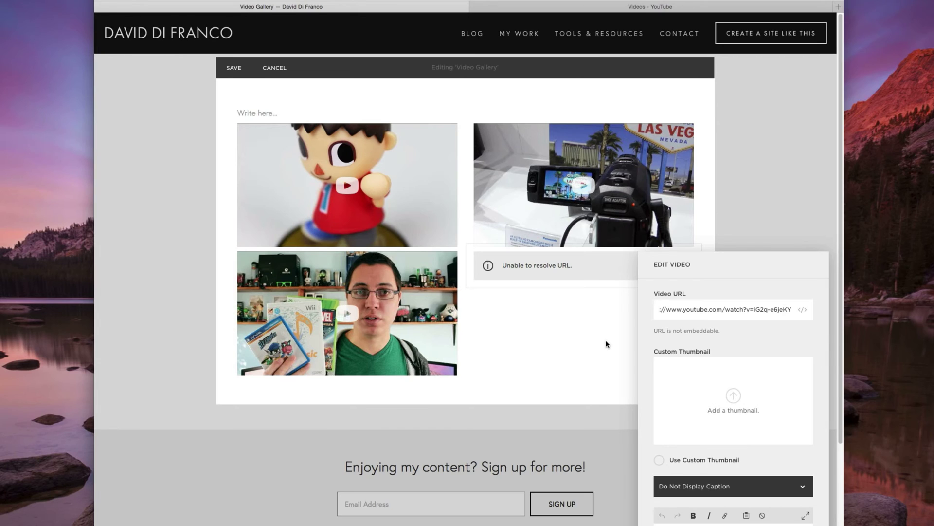
left_click(659, 461)
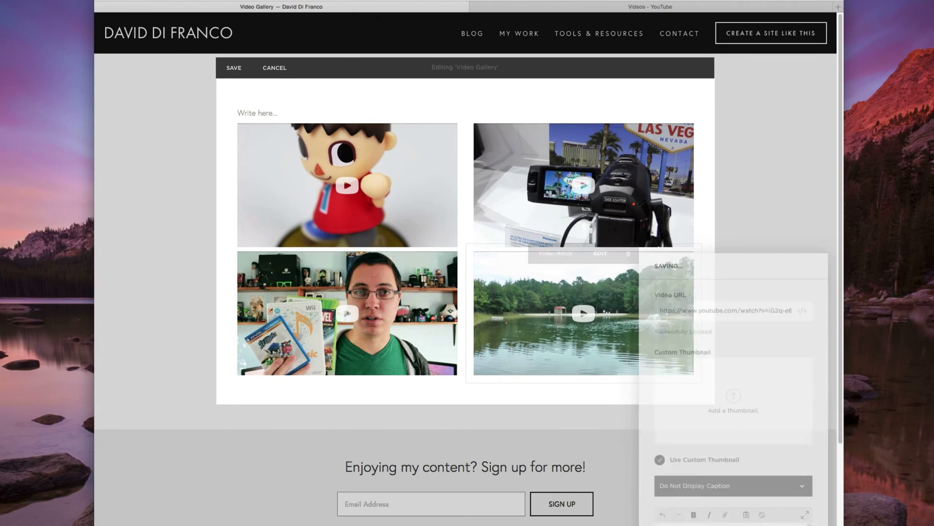
Step: Save the Video Gallery edits and preview the finished four-video 2×2 grid full-screen
left_click(228, 72)
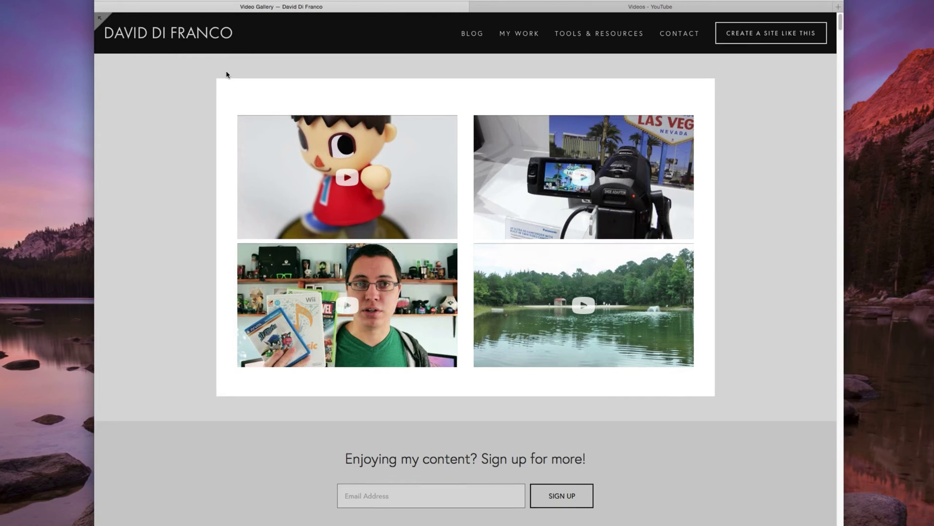
key("Escape")
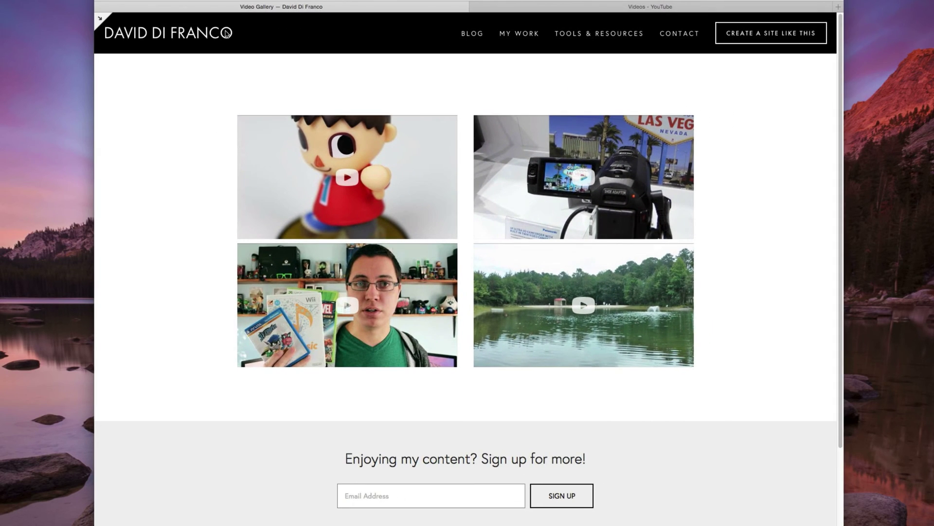